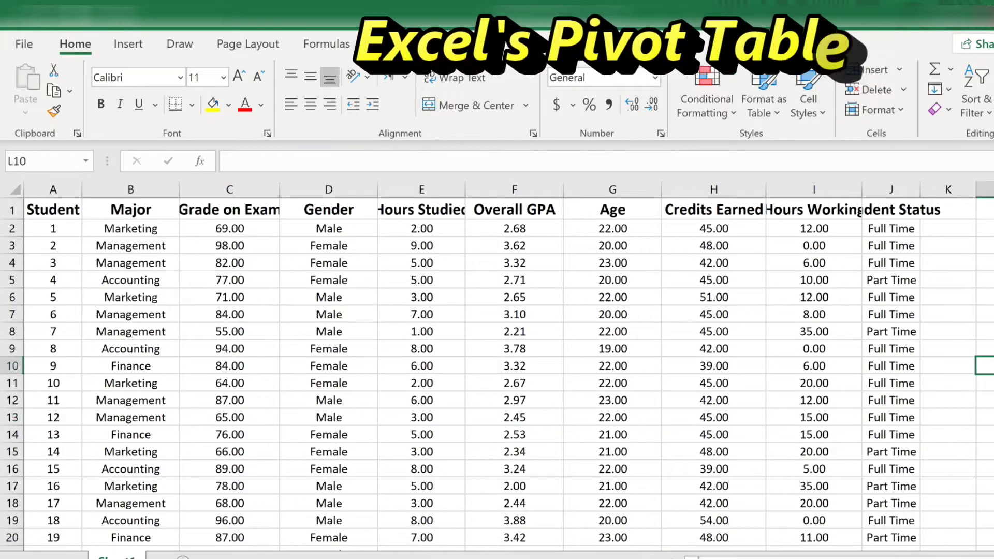
# Review the 50 student records, then select the Major and Grade on Exam columns (B1:C51).
pyautogui.scroll(-1, 497, 321)
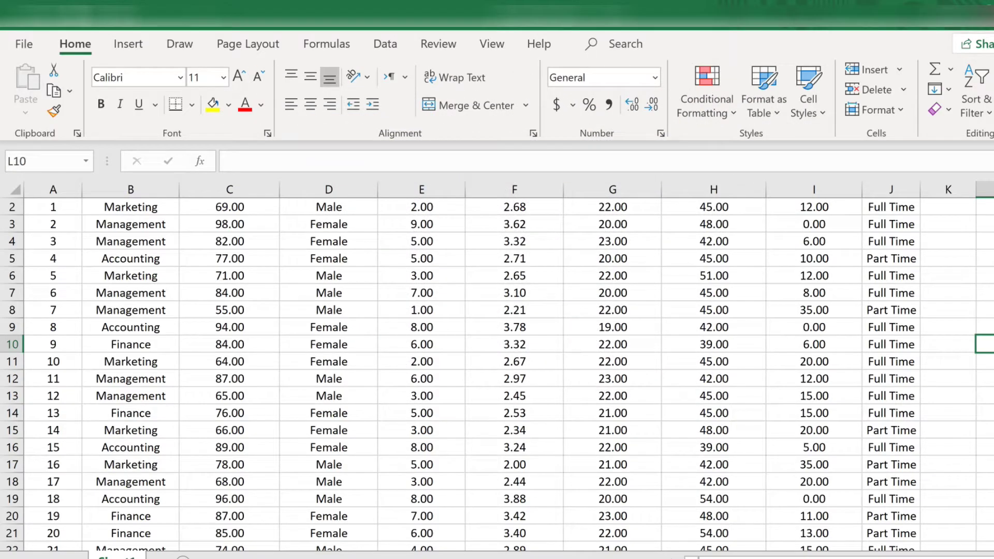
pyautogui.click(714, 516)
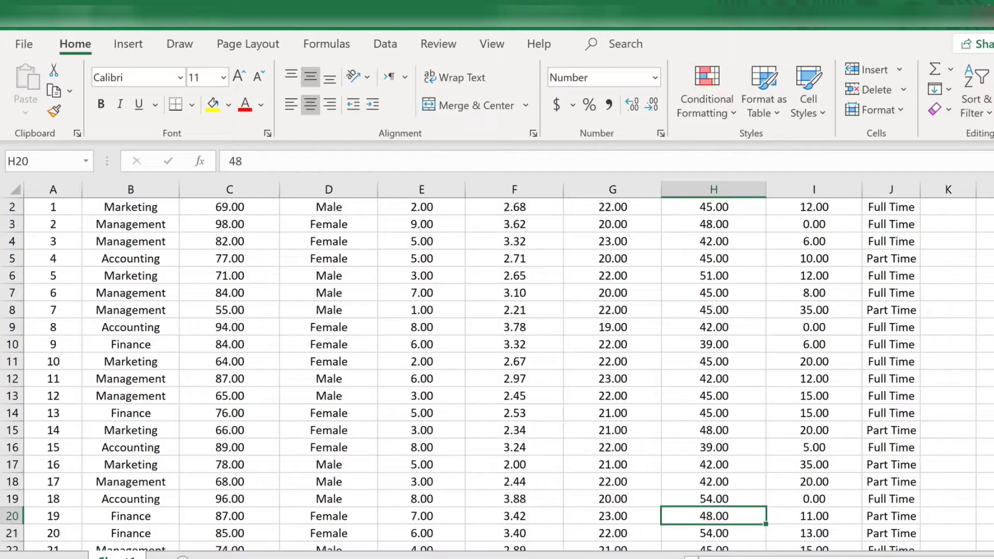
pyautogui.scroll(-13, 497, 374)
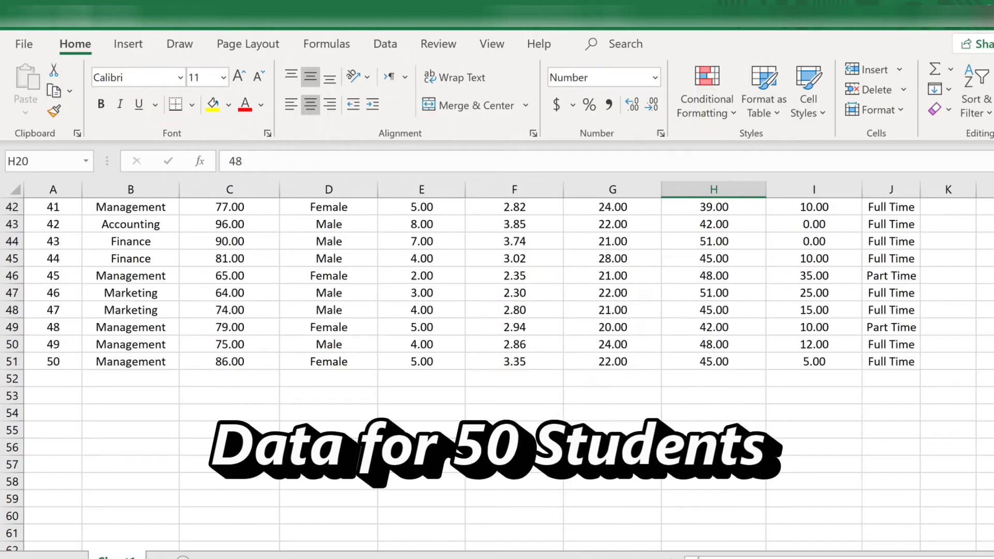
pyautogui.scroll(14, 497, 374)
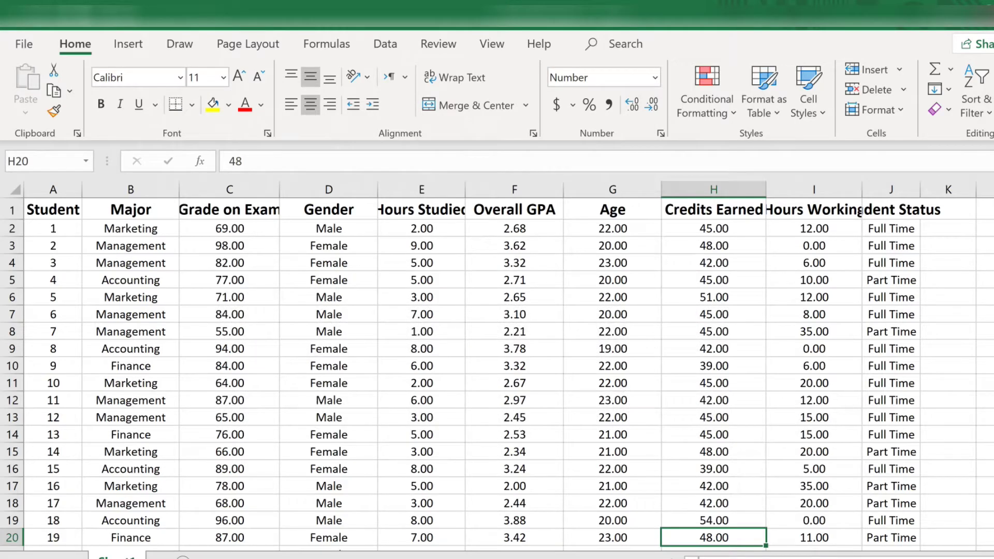
pyautogui.moveTo(130, 209); pyautogui.dragTo(191, 520)
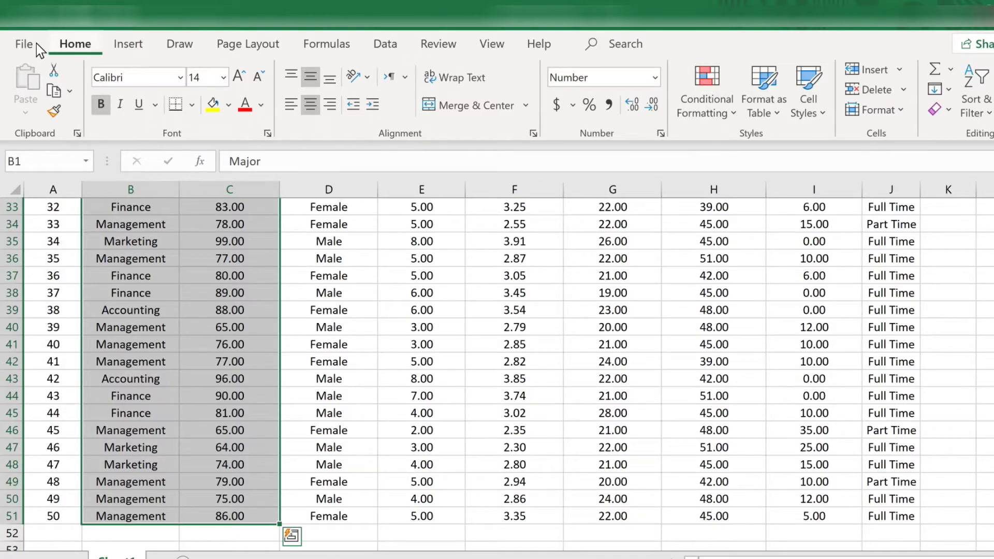
# Insert a PivotTable from Sheet1!$B$1:$C$51 onto a new worksheet.
pyautogui.click(126, 43)
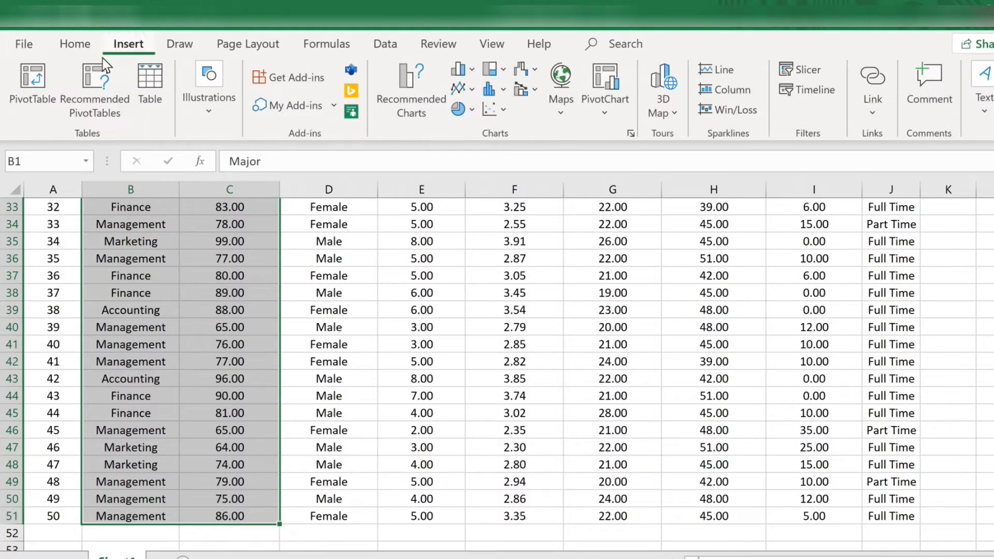
pyautogui.click(29, 80)
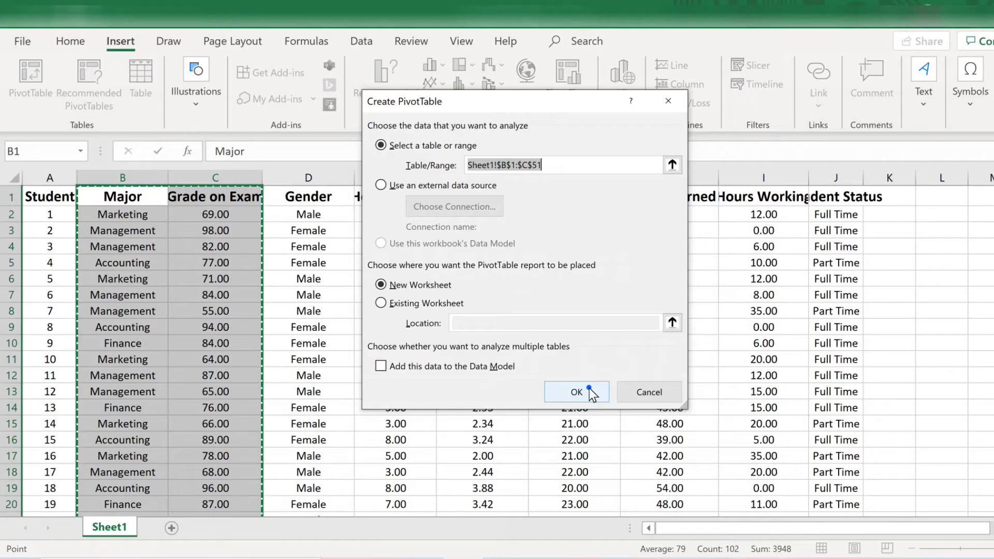
pyautogui.click(589, 513)
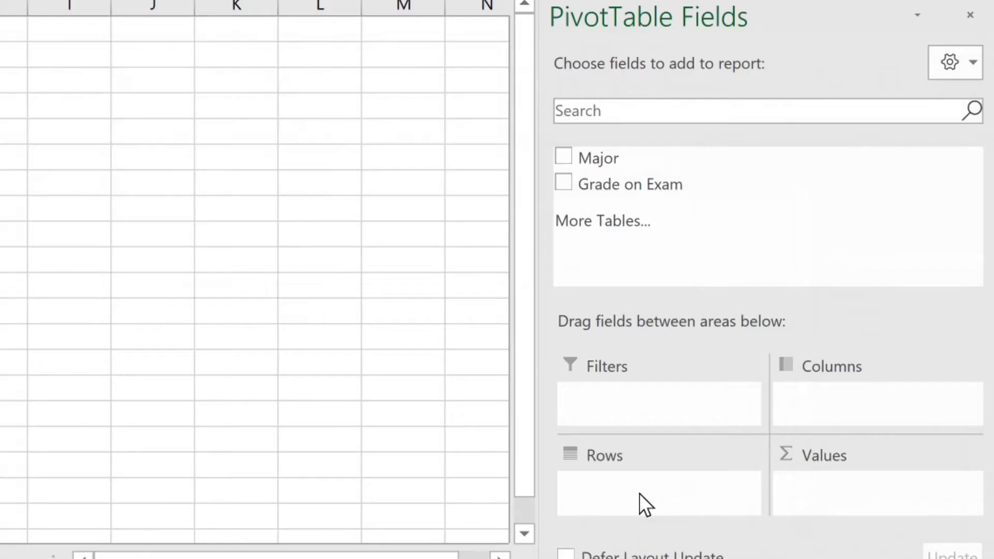
# Add Grade on Exam to the Rows area so each distinct grade is listed.
pyautogui.click(620, 185)
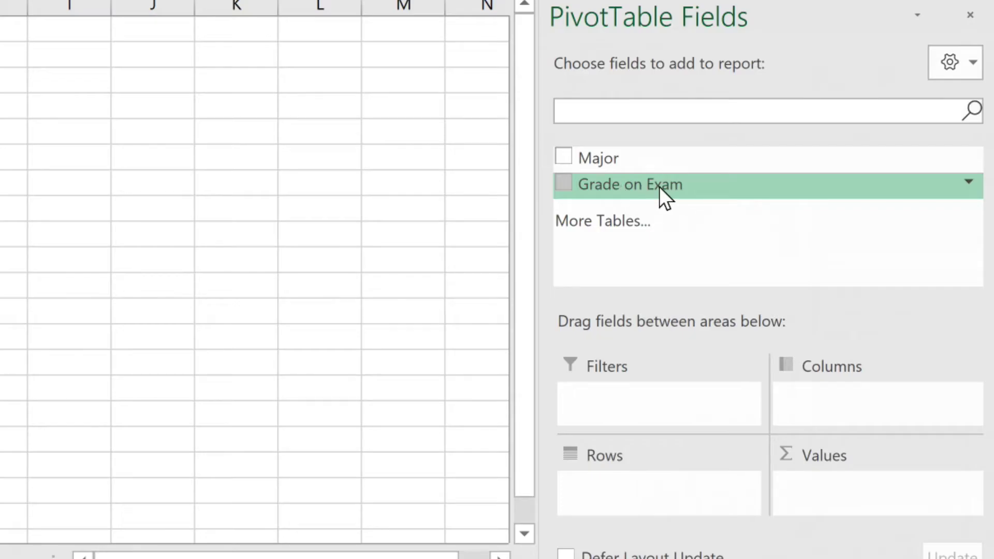
pyautogui.moveTo(659, 186); pyautogui.dragTo(636, 483)
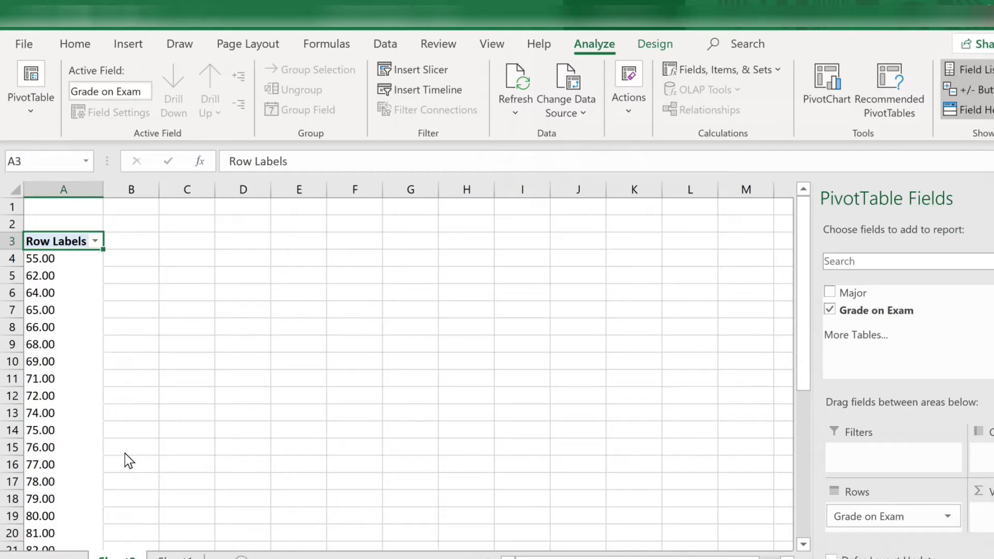
# Bring up the Grouping dialog for the grade labels (55 to 99, by 10) and begin entering 99 in Calculator.
pyautogui.rightClick(70, 412)
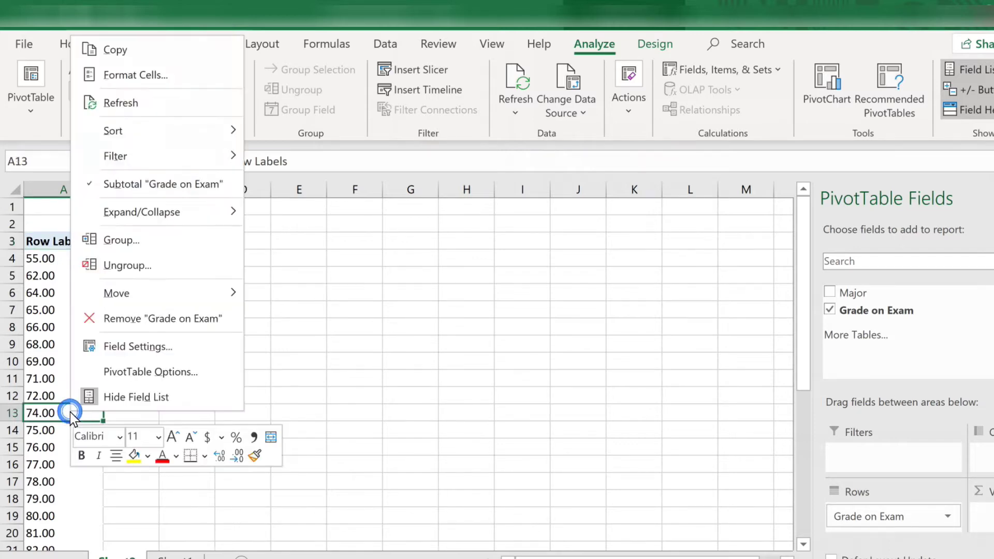
pyautogui.click(120, 240)
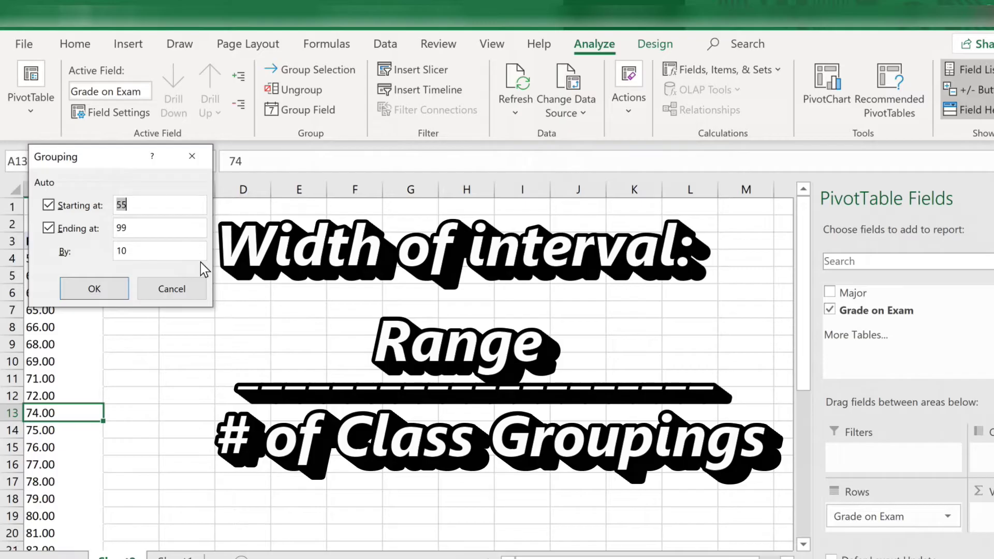
pyautogui.click(316, 396)
# Calculate (99 − 55) ÷ 5 = 8.8 in Calculator and return to Excel.
pyautogui.click(317, 397)
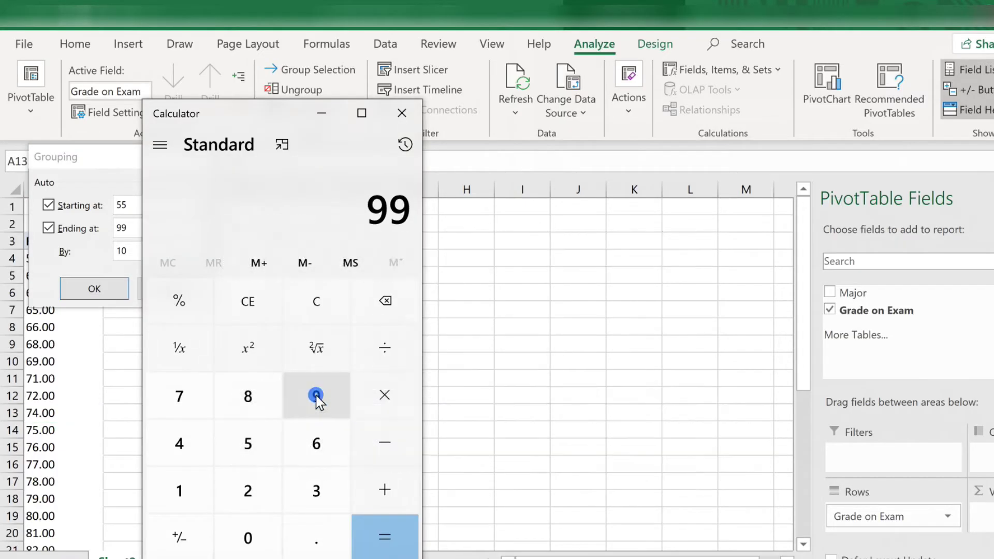
pyautogui.click(385, 444)
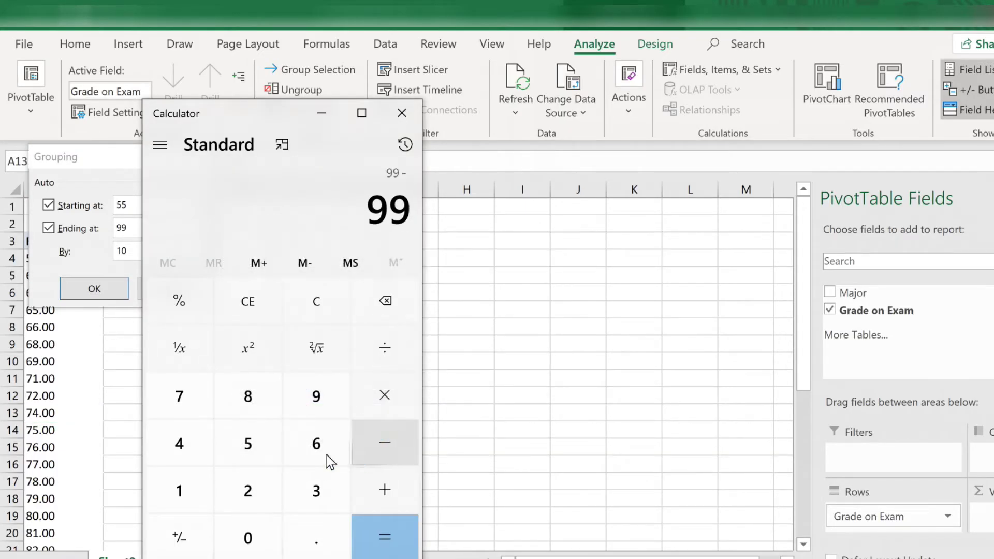
pyautogui.click(249, 444)
pyautogui.click(249, 444)
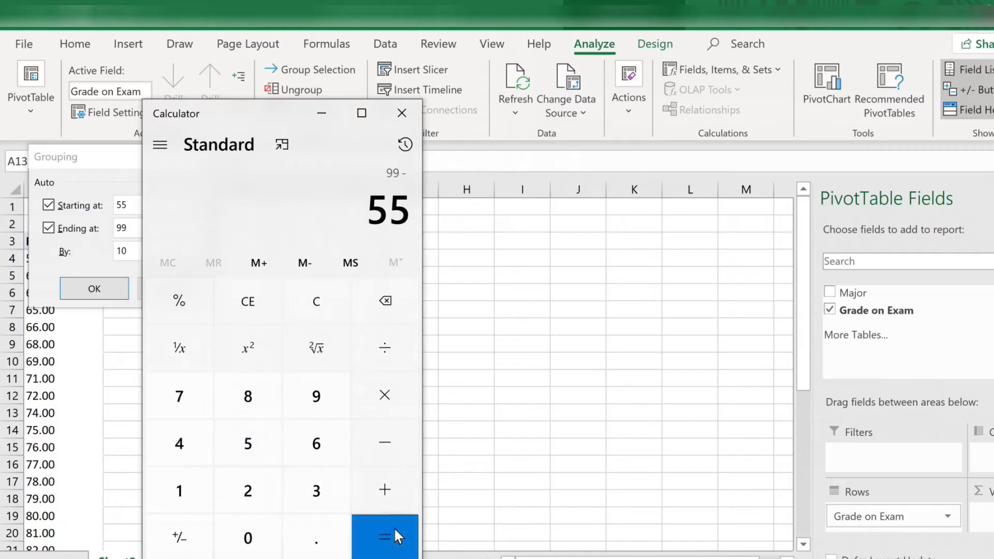
pyautogui.click(397, 536)
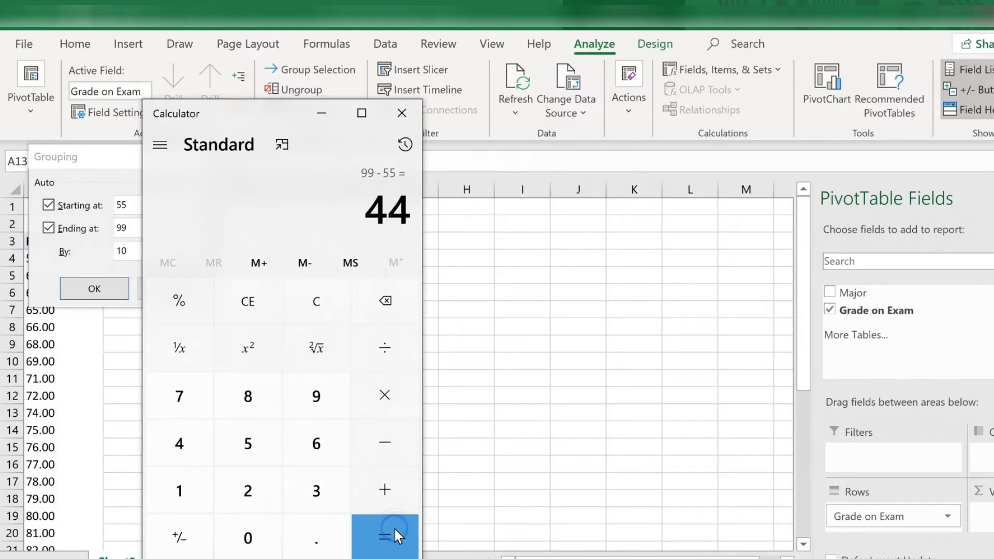
pyautogui.click(384, 353)
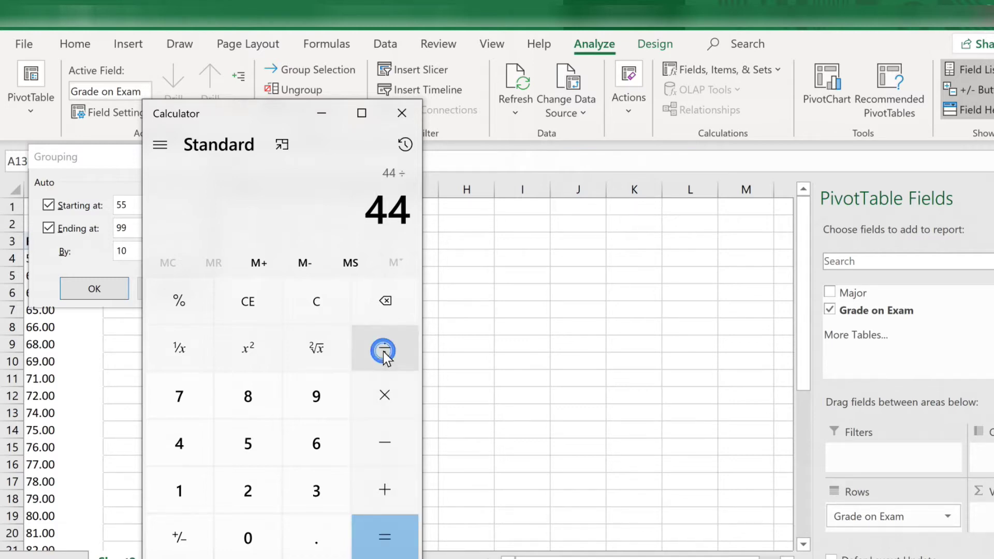
pyautogui.click(241, 449)
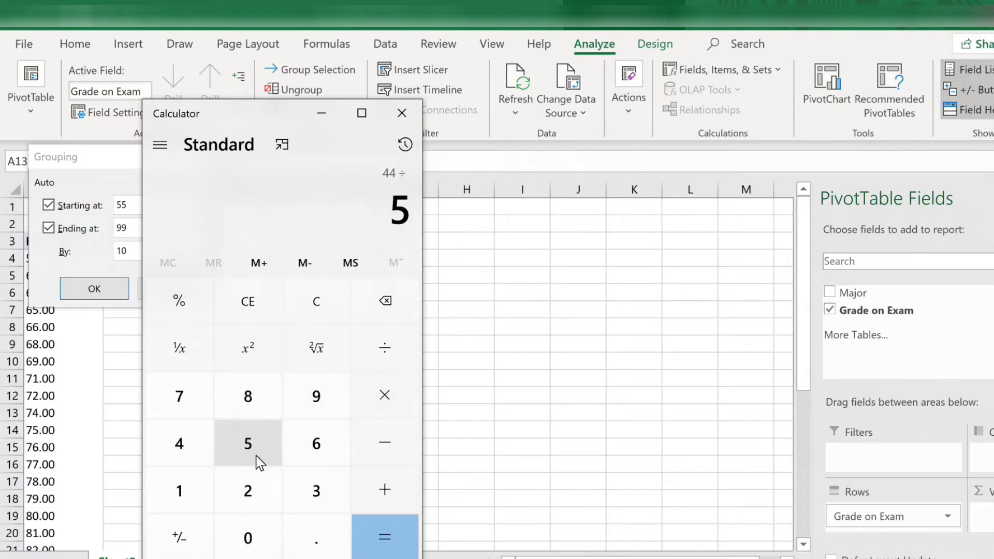
pyautogui.click(388, 539)
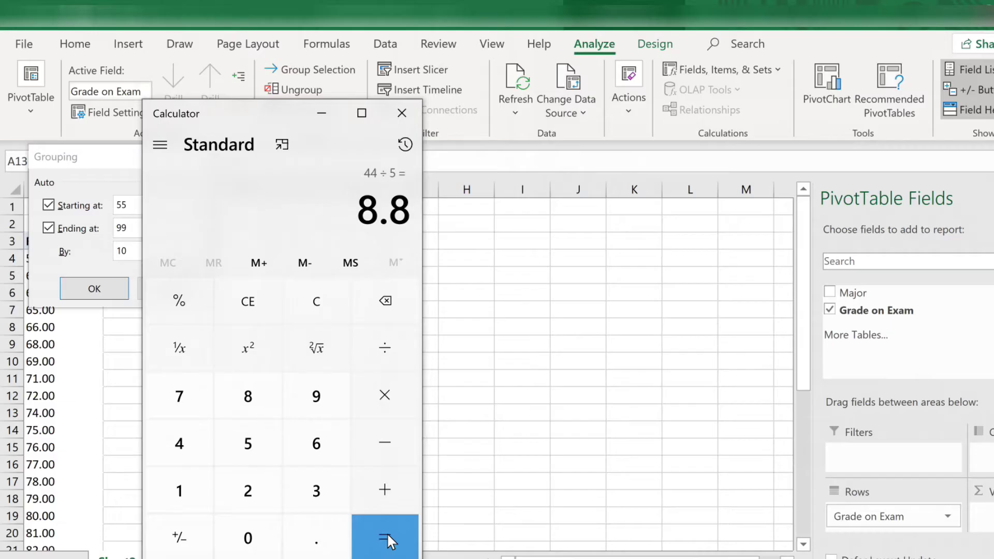
pyautogui.hotkey('alt', 'Tab')
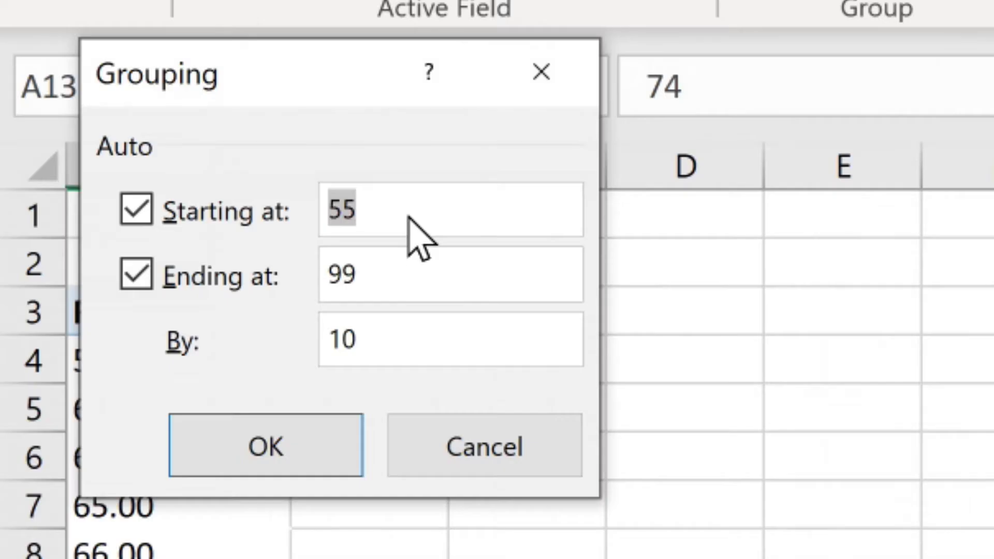
# Group the grades starting at 50, ending at 100, by 10.
pyautogui.click(145, 207)
pyautogui.write('50')
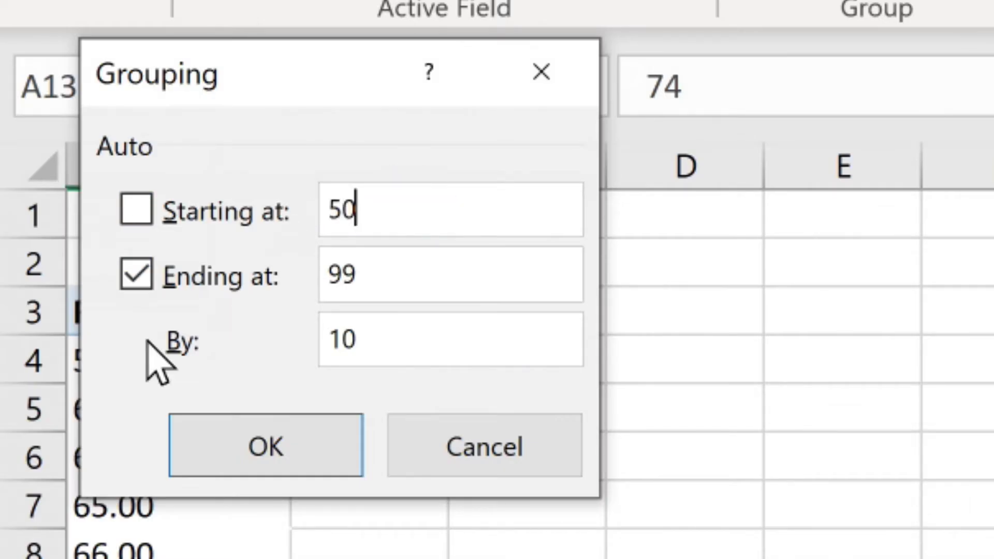
pyautogui.moveTo(388, 270); pyautogui.dragTo(284, 288)
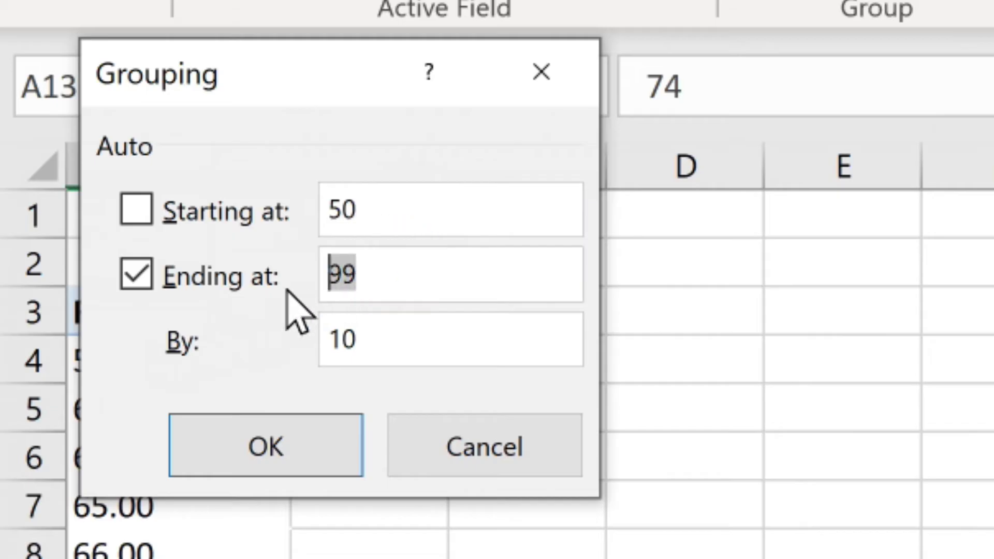
pyautogui.write('100')
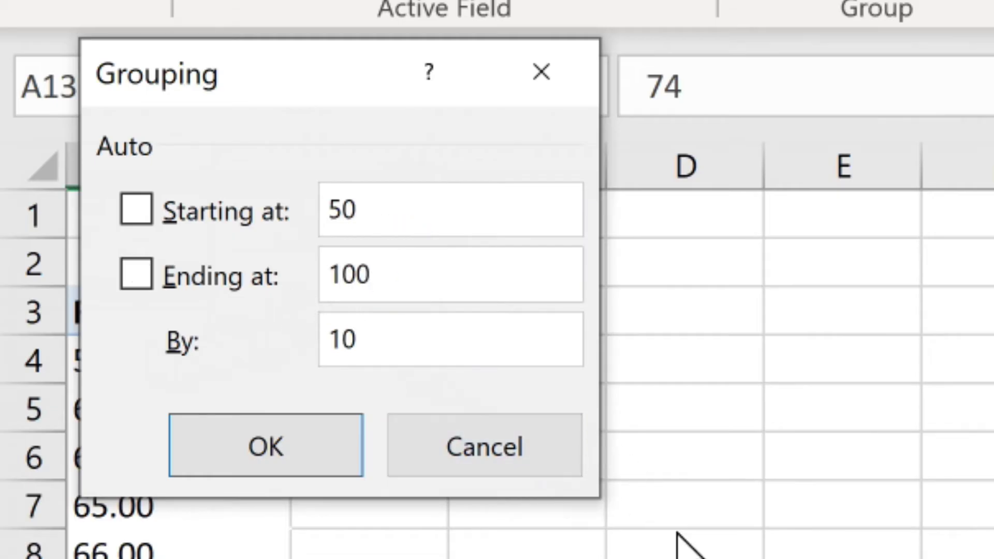
pyautogui.click(257, 445)
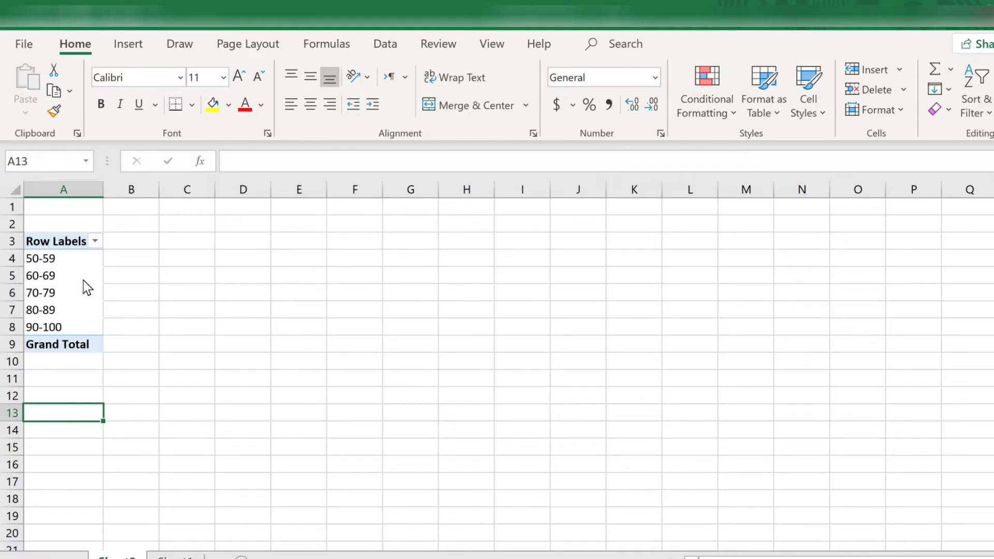
# Replace the 'Row Labels' header in A3 with 'Grades'.
pyautogui.click(72, 248)
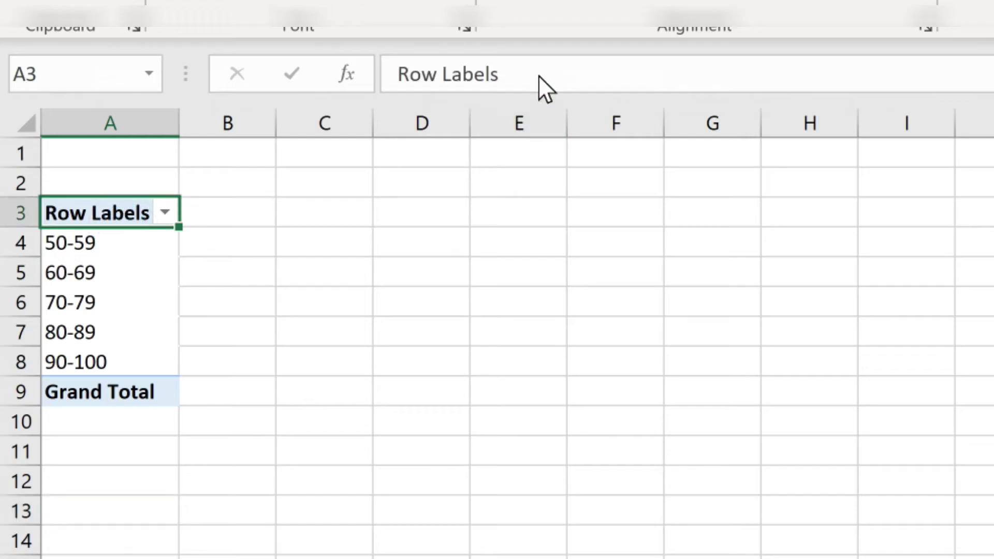
pyautogui.click(311, 160)
pyautogui.moveTo(538, 73); pyautogui.dragTo(353, 76)
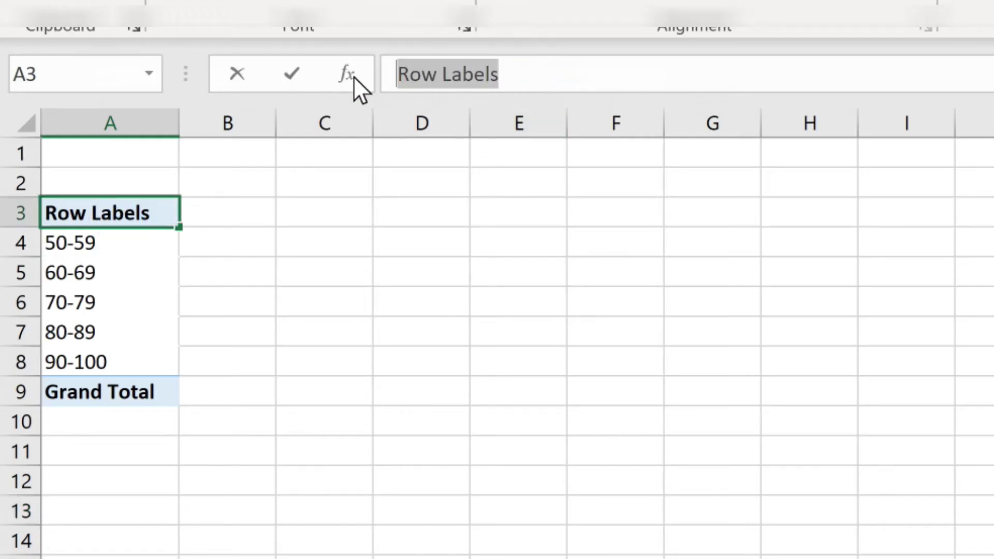
pyautogui.write('Grades')
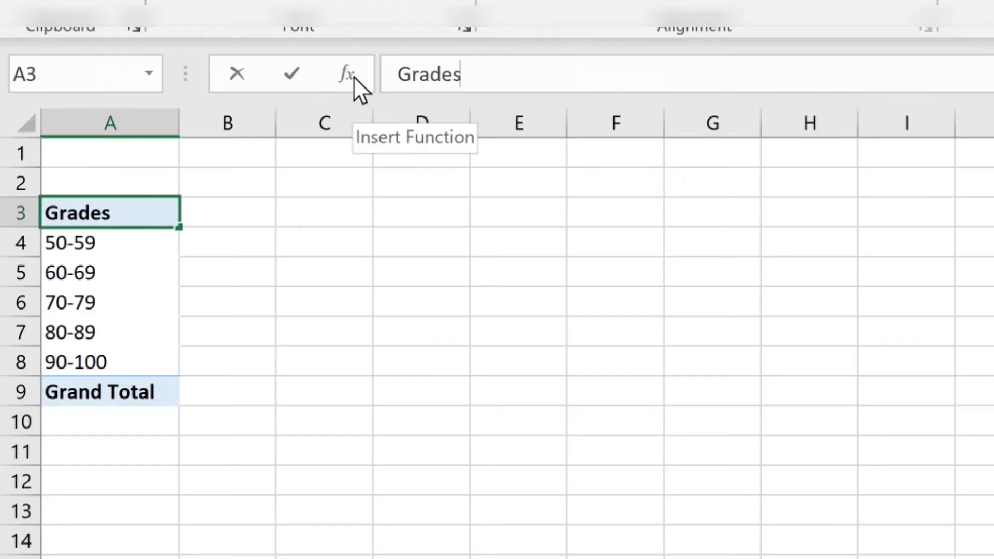
pyautogui.press('Return')
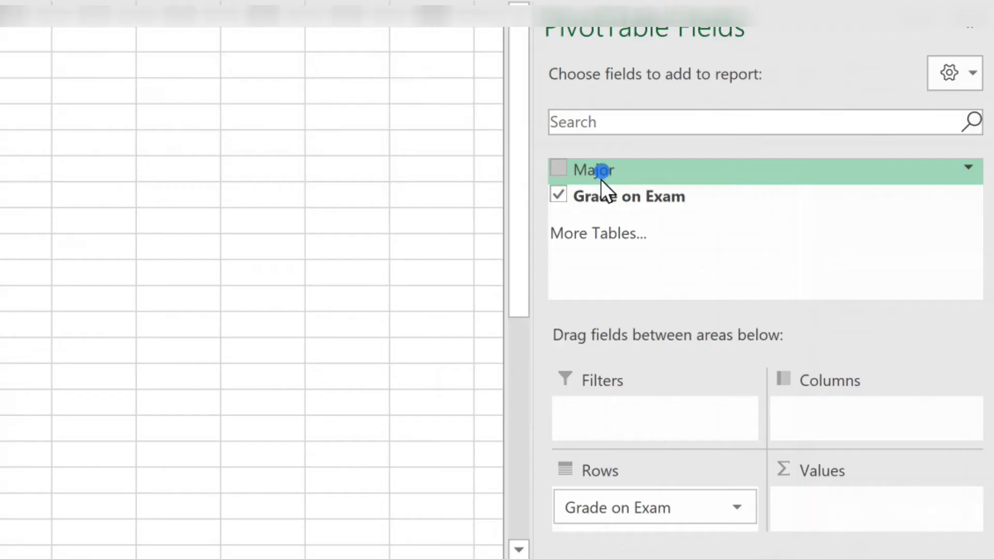
# Put Major in Columns and Count of Grade on Exam in Values, then select B4:F11.
pyautogui.moveTo(795, 397); pyautogui.dragTo(806, 411)
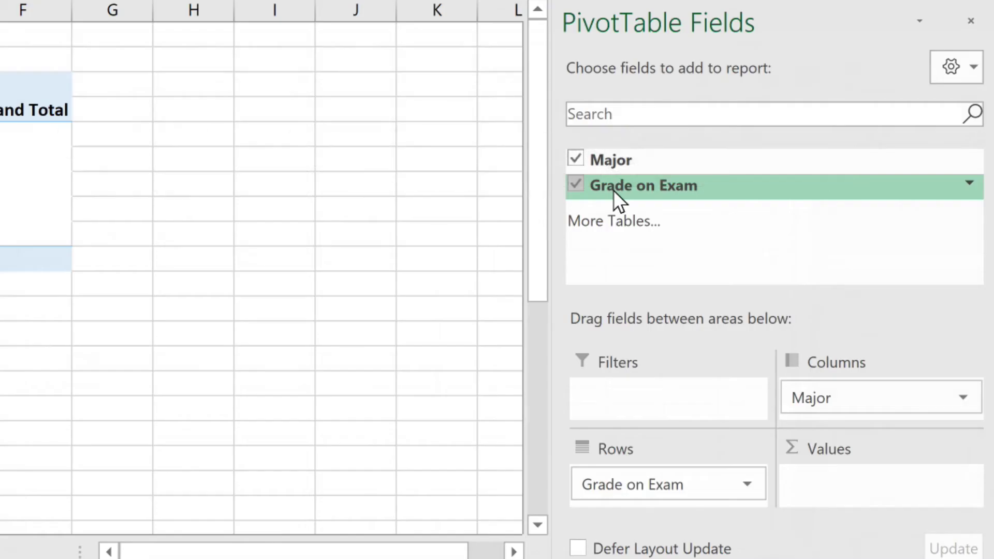
pyautogui.moveTo(856, 313); pyautogui.dragTo(992, 513)
pyautogui.moveTo(838, 479); pyautogui.dragTo(837, 487)
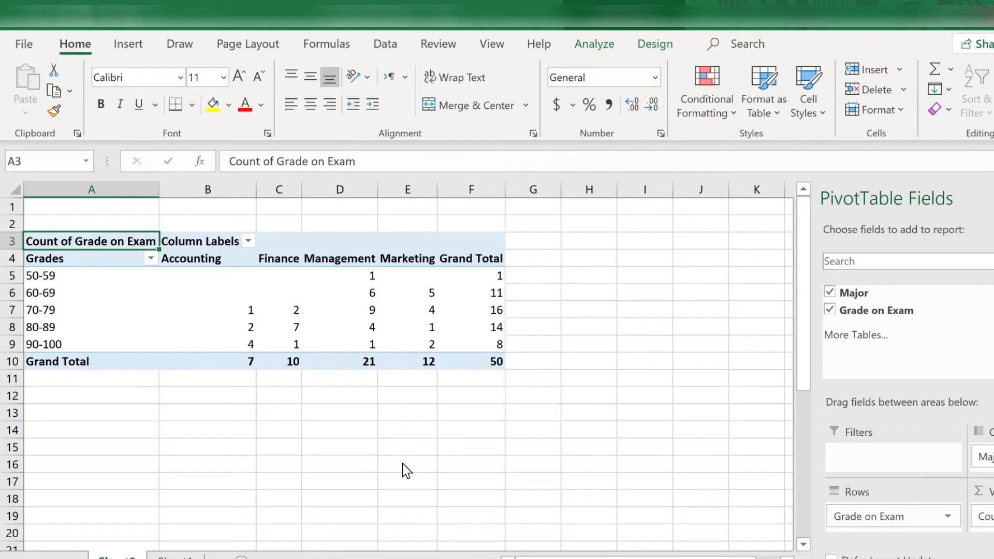
pyautogui.moveTo(502, 375); pyautogui.dragTo(176, 253)
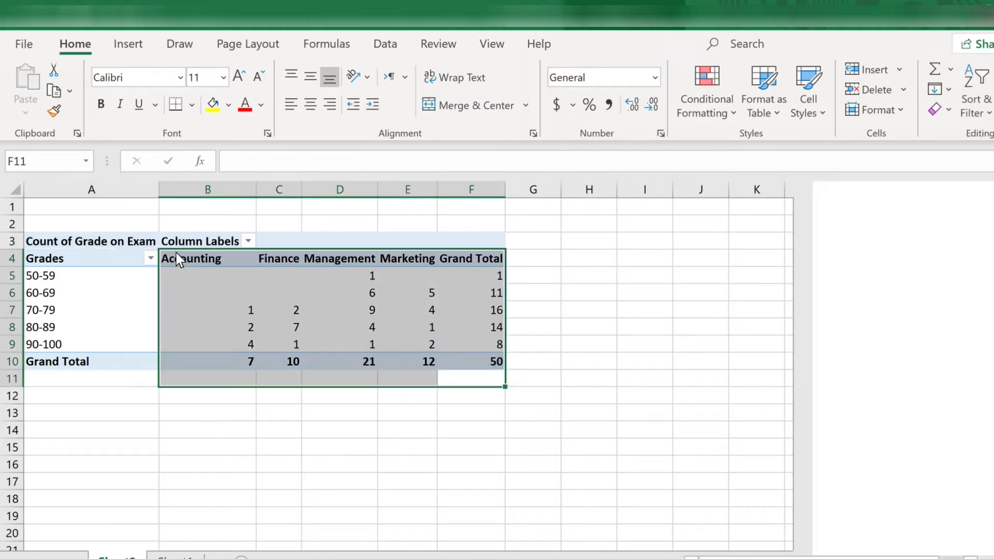
# Center-align the Major headings and counts in B4:F11, then right-click empty pivot cell B6.
pyautogui.click(311, 103)
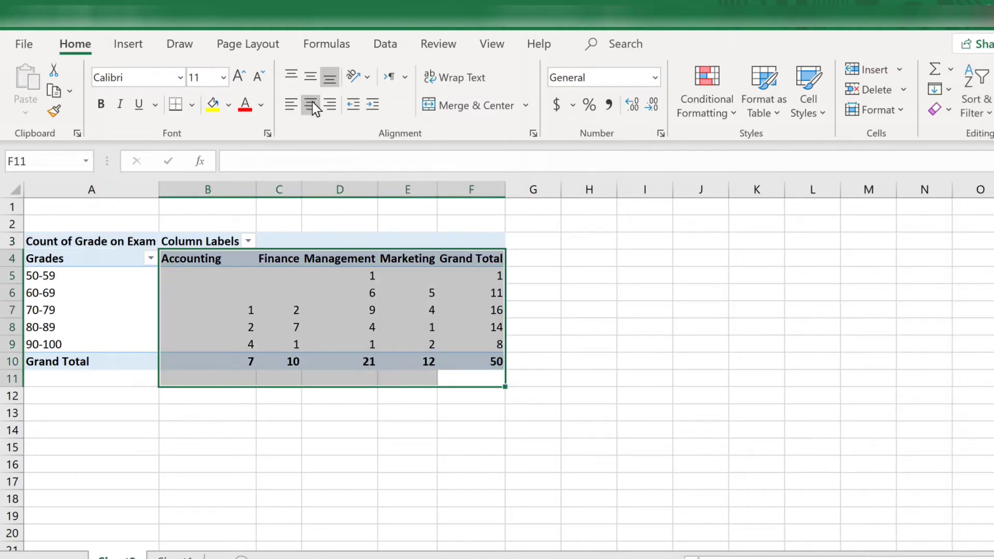
pyautogui.click(563, 405)
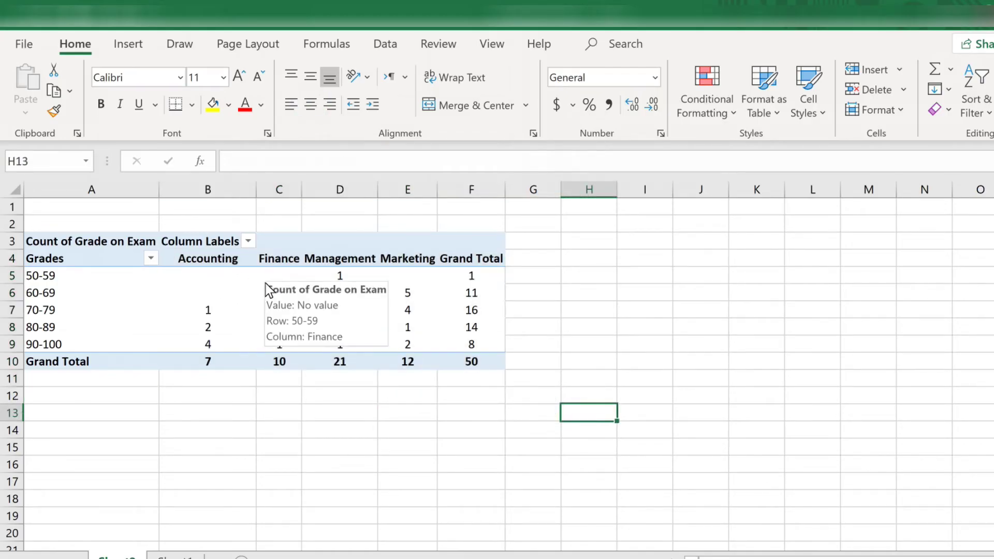
pyautogui.moveTo(217, 298)
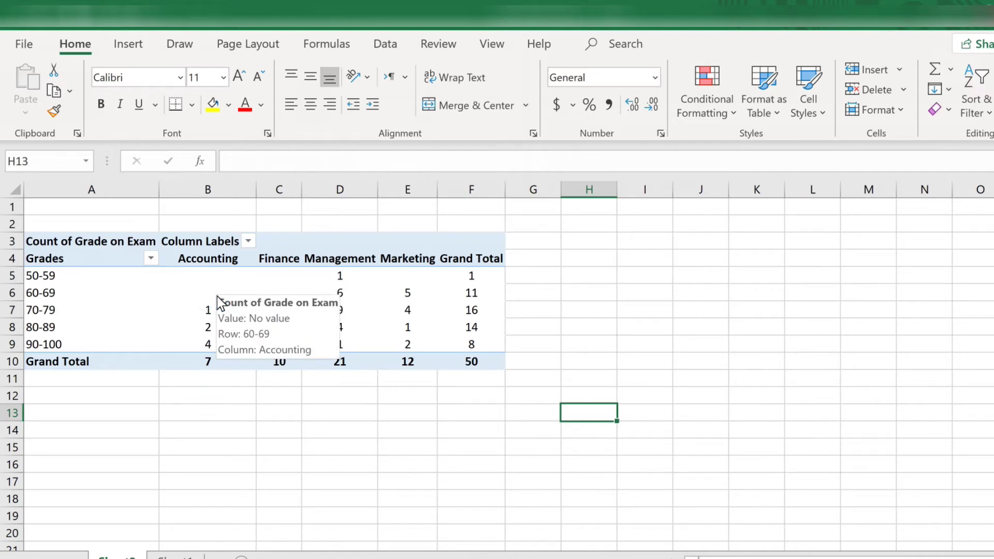
pyautogui.rightClick(212, 299)
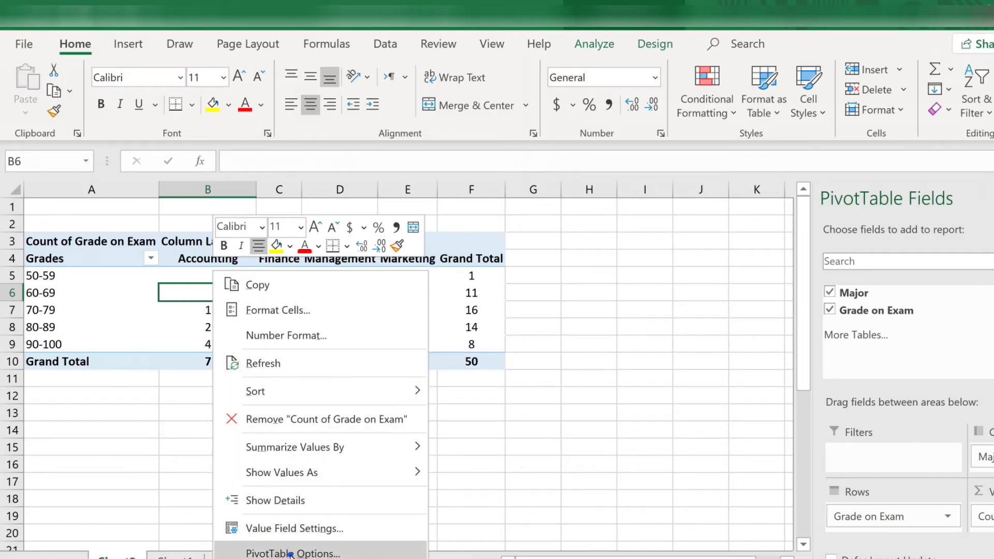
# In PivotTable Options, set 'For empty cells show' to 0.
pyautogui.click(304, 554)
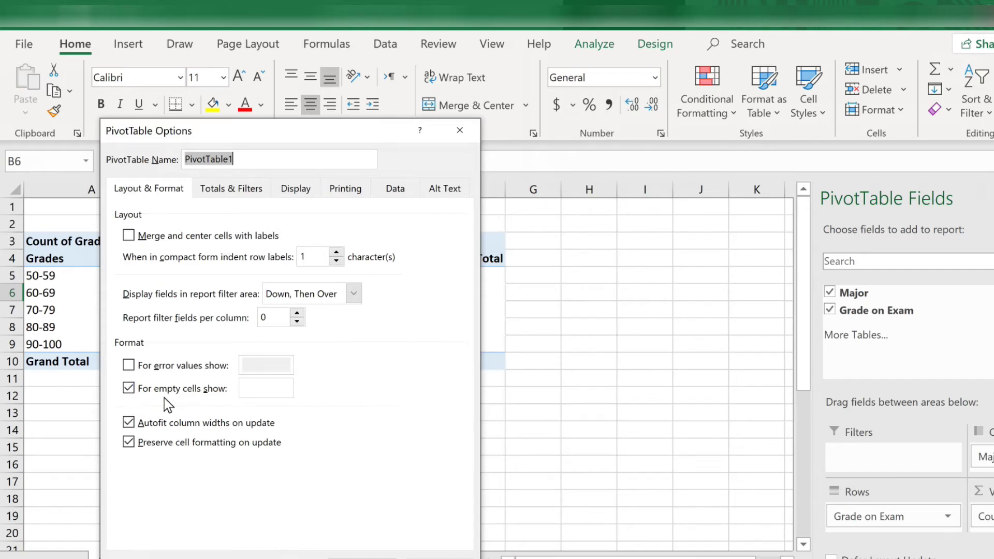
pyautogui.click(265, 389)
pyautogui.write('0')
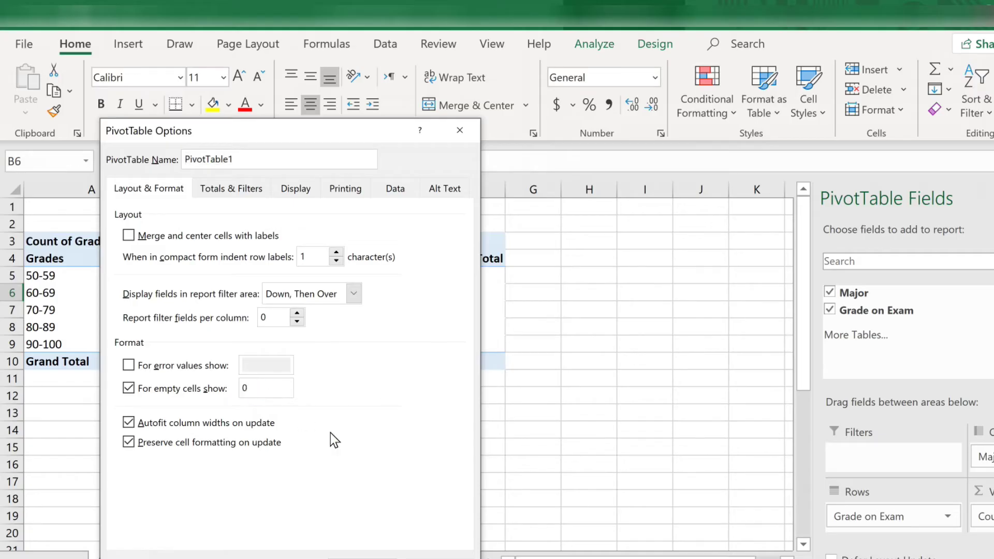
pyautogui.press('Return')
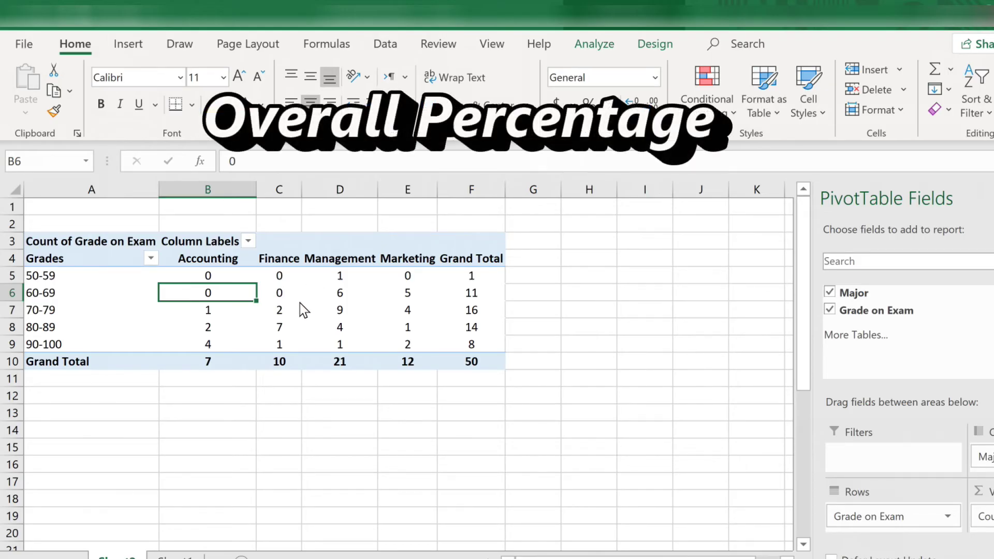
# Display the pivot counts as % of Grand Total, so all cells sum to 100.00%.
pyautogui.moveTo(300, 302)
pyautogui.click(295, 295)
pyautogui.rightClick(293, 293)
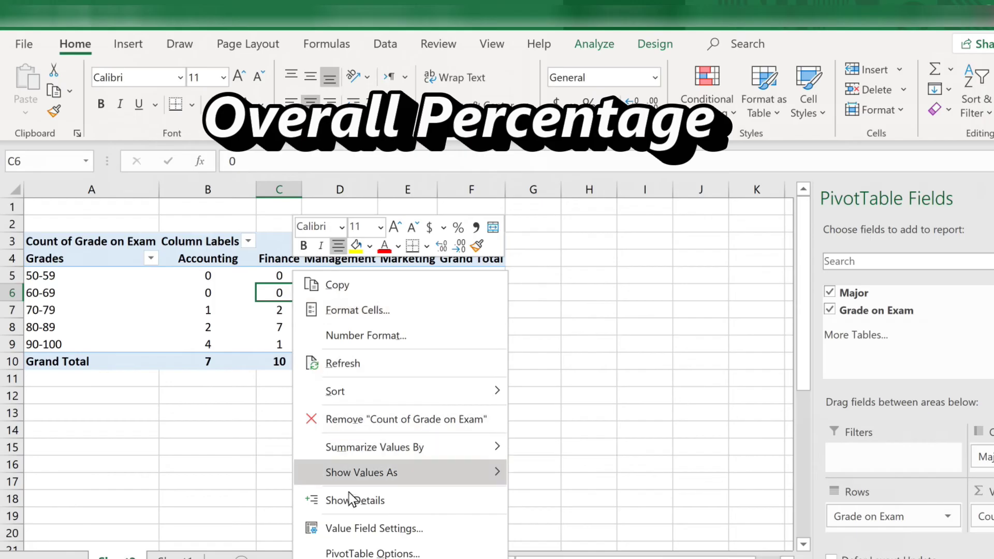
pyautogui.moveTo(370, 475)
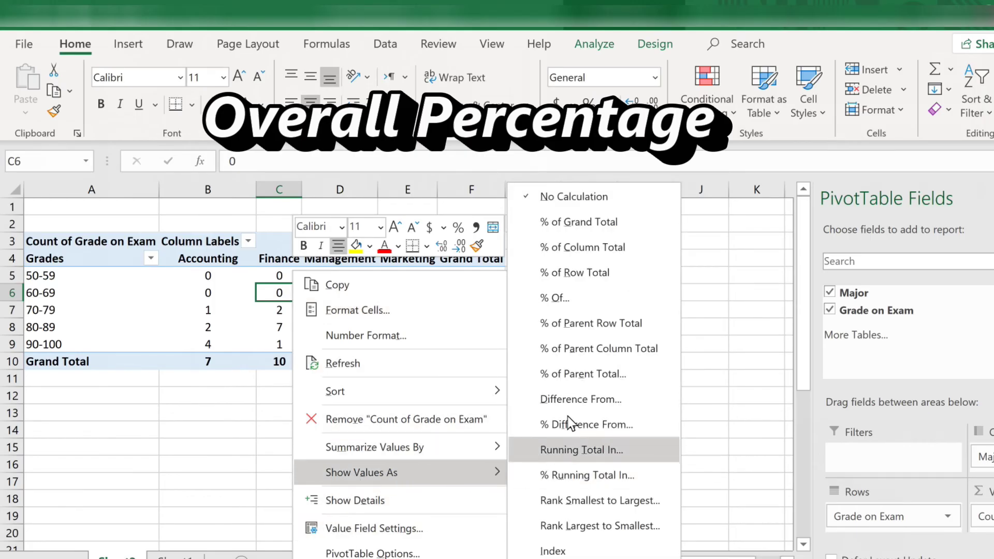
pyautogui.click(572, 229)
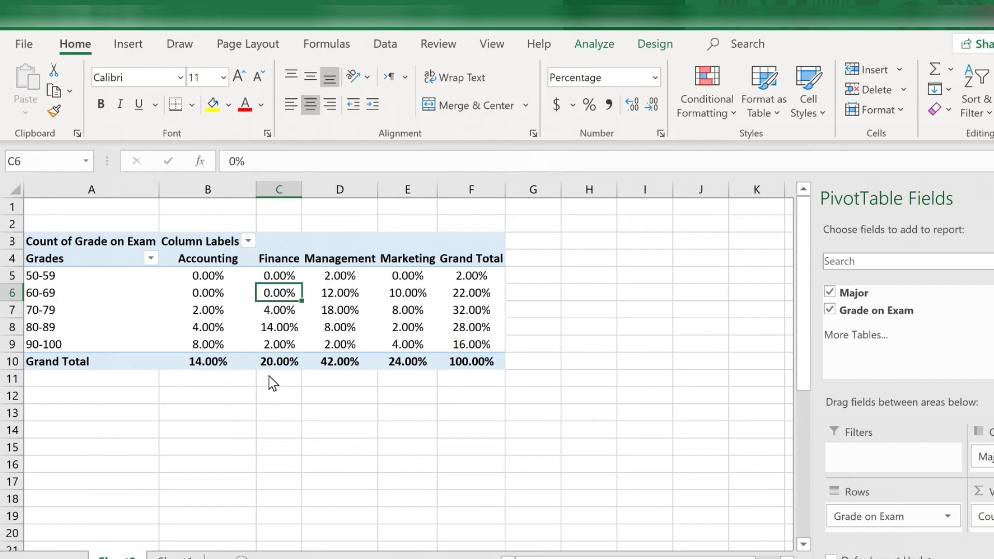
# Switch the pivot values to % of Row Total so each grade band sums to 100%.
pyautogui.moveTo(273, 340)
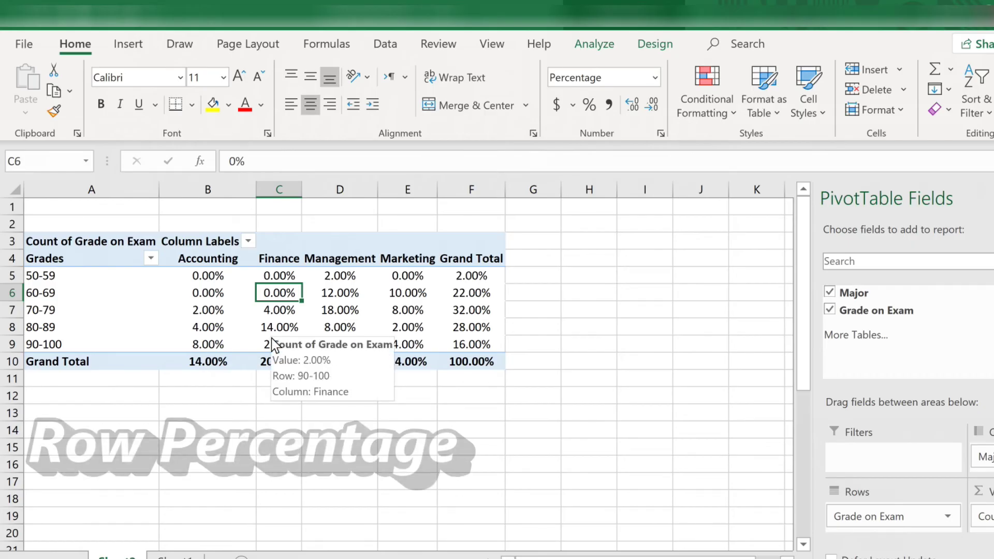
pyautogui.rightClick(271, 329)
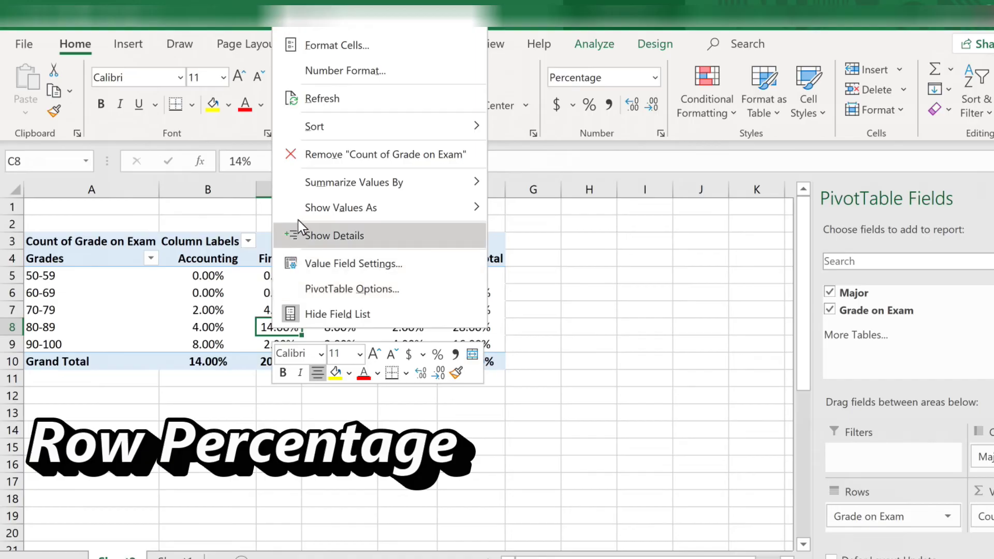
pyautogui.moveTo(341, 207)
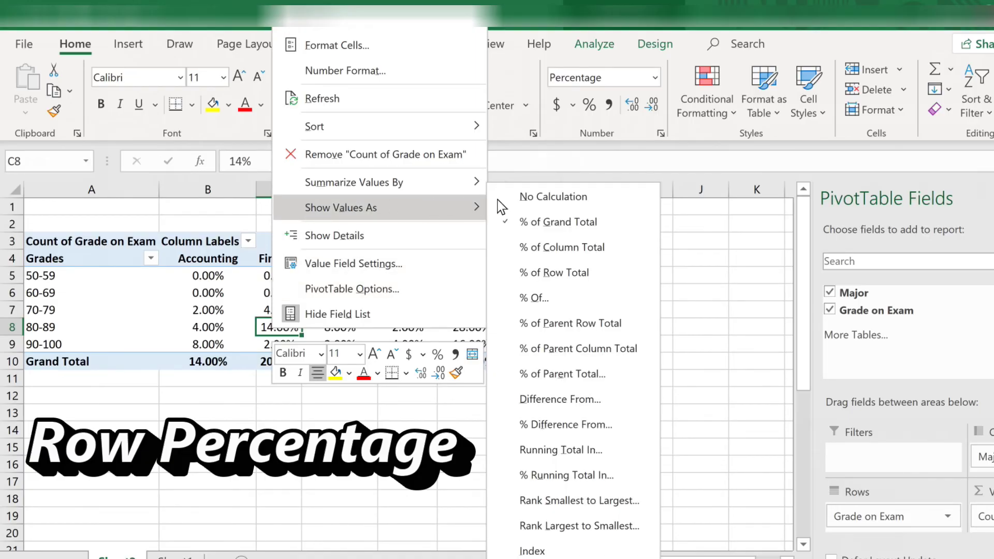
pyautogui.click(548, 271)
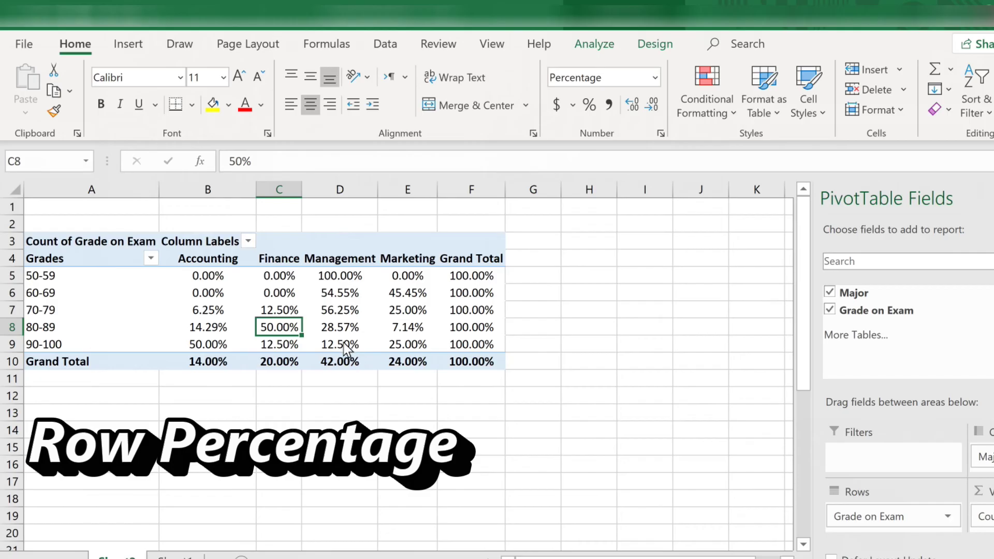
pyautogui.moveTo(341, 339)
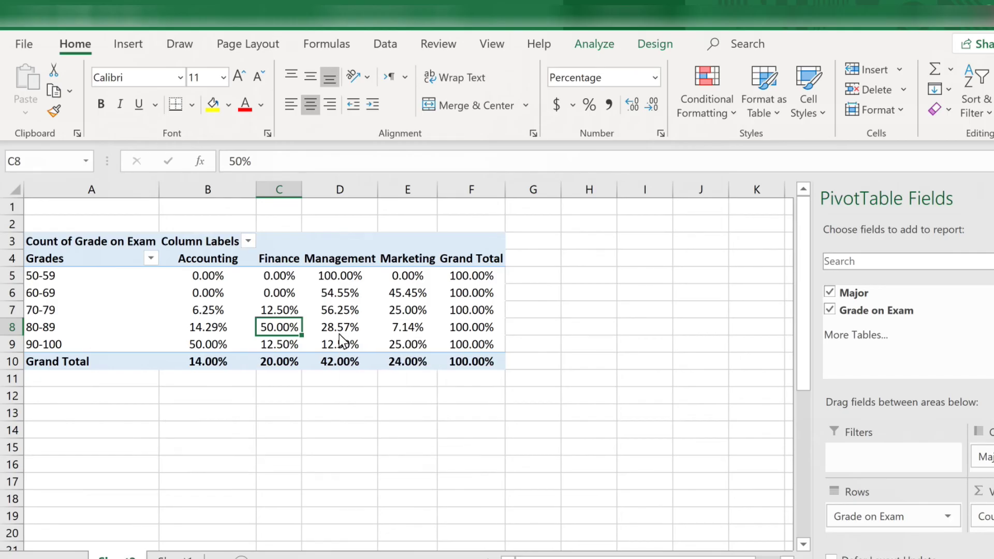
# Switch the pivot values to % of Column Total so each Major sums to 100%.
pyautogui.click(336, 330)
pyautogui.rightClick(335, 331)
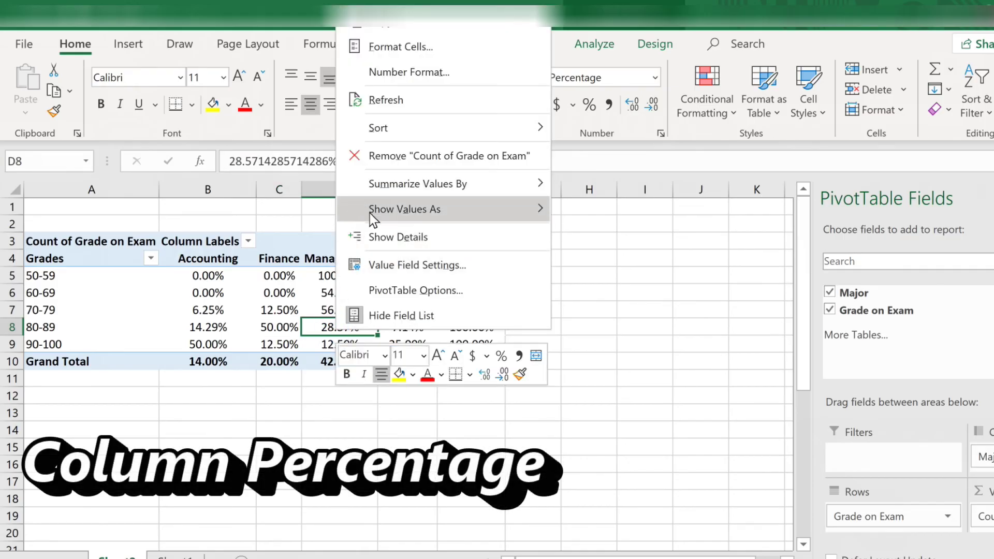
pyautogui.moveTo(383, 214)
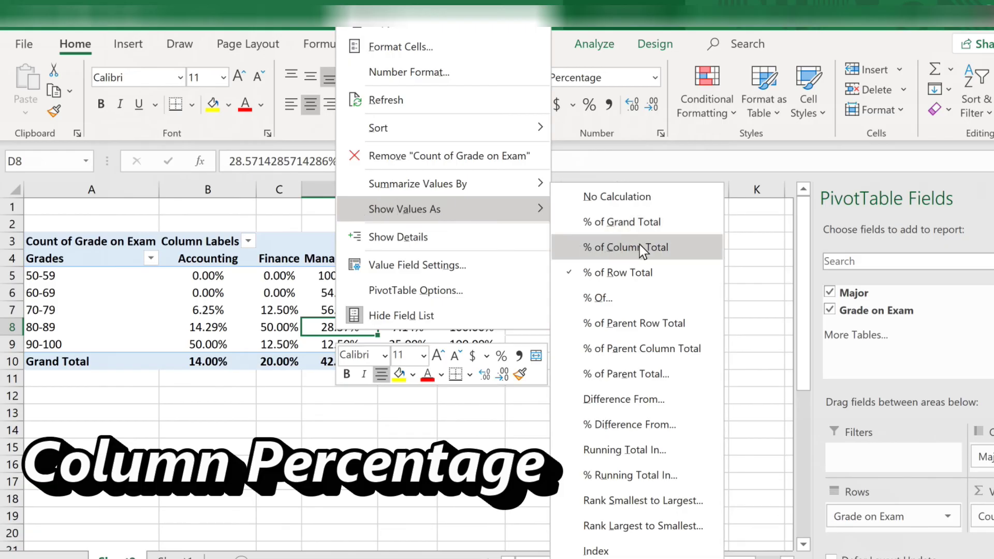
pyautogui.click(611, 244)
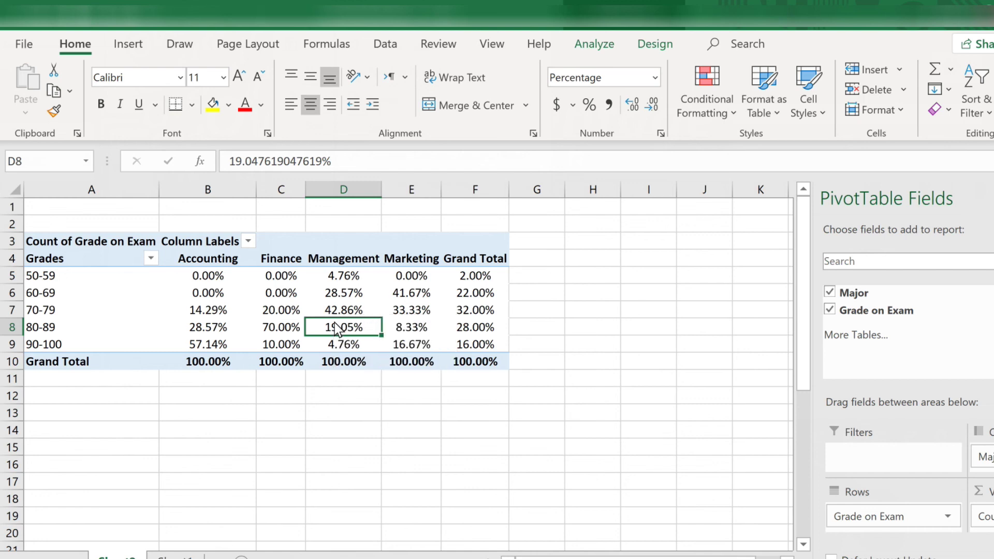
# Insert a Clustered Column PivotChart from the pivot table's column percentages.
pyautogui.click(124, 45)
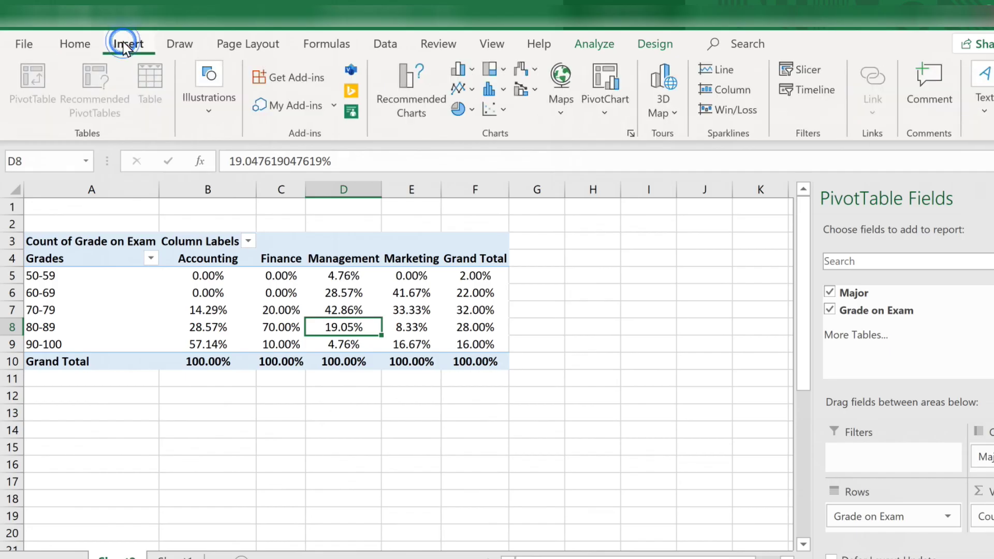
pyautogui.click(399, 87)
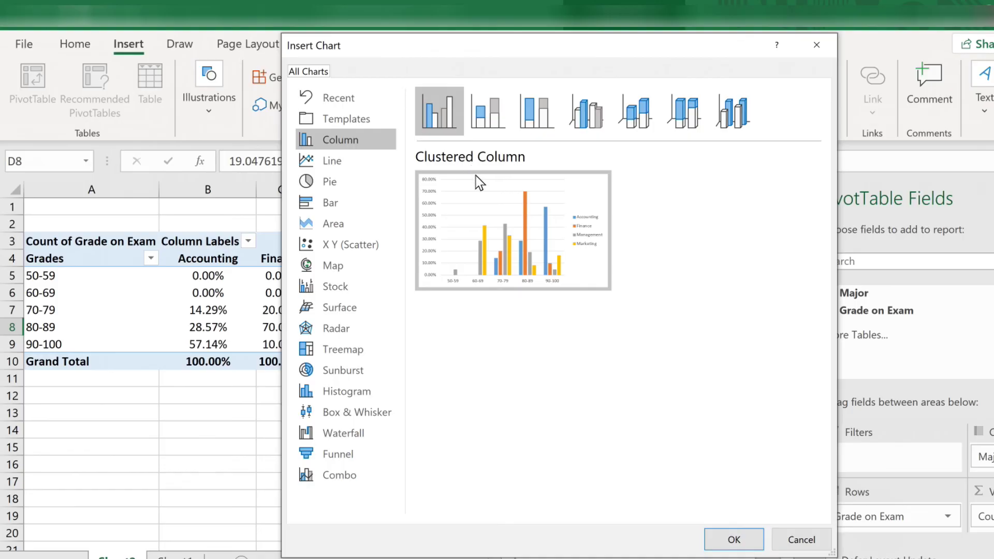
pyautogui.moveTo(449, 238)
pyautogui.doubleClick(495, 294)
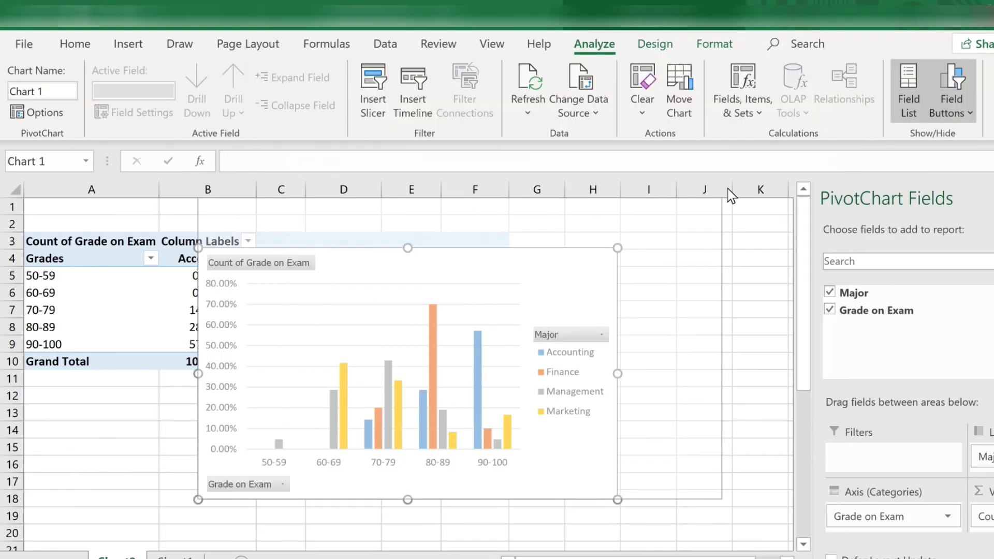